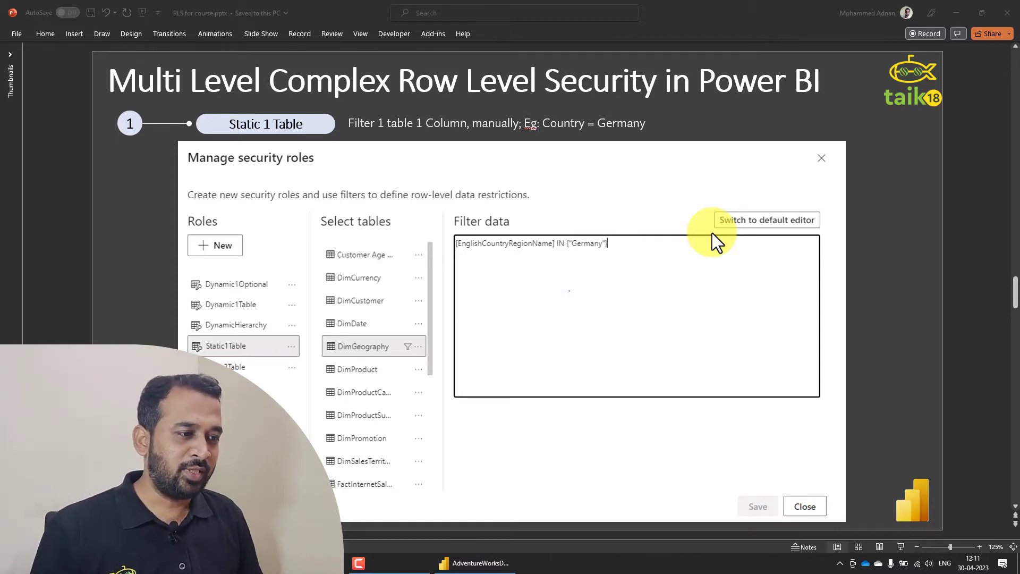
- Switch from the PowerPoint RLS slide to the AdventureWorksDW18 Power BI Desktop window
left_click(467, 564)
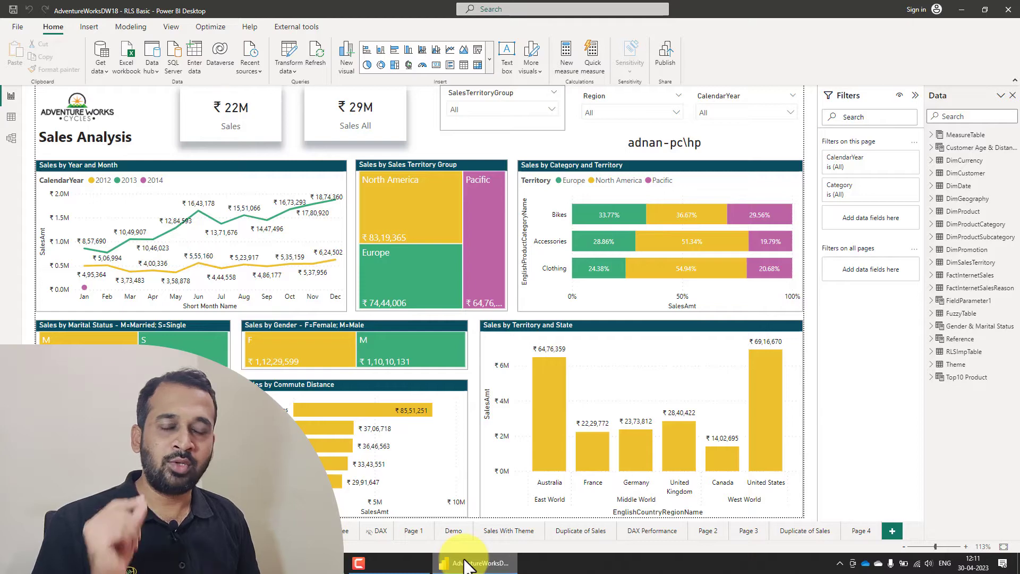
- Glance at the File page's recent reports, return to the report, and show the Modeling ribbon
left_click(18, 28)
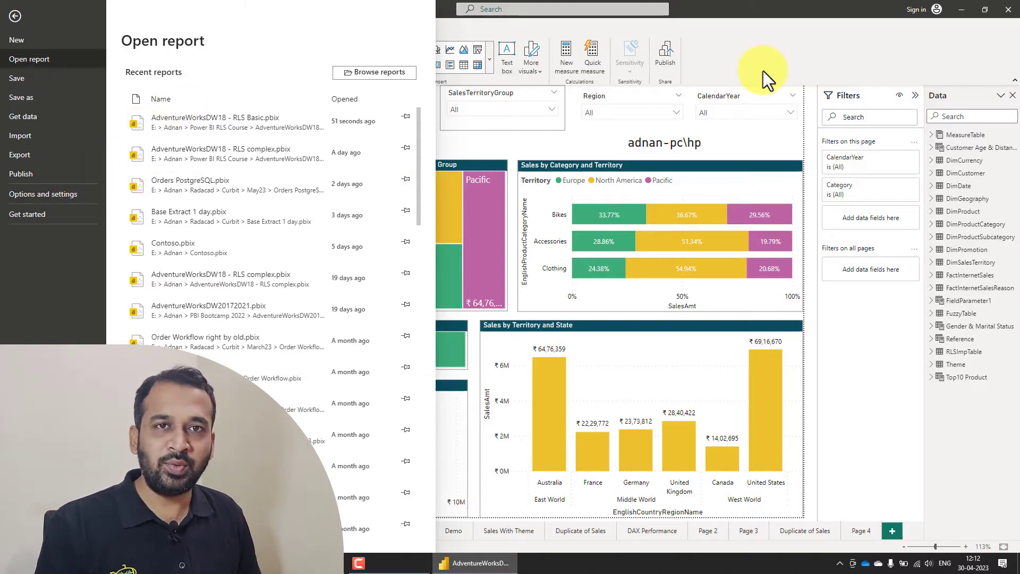
left_click(783, 69)
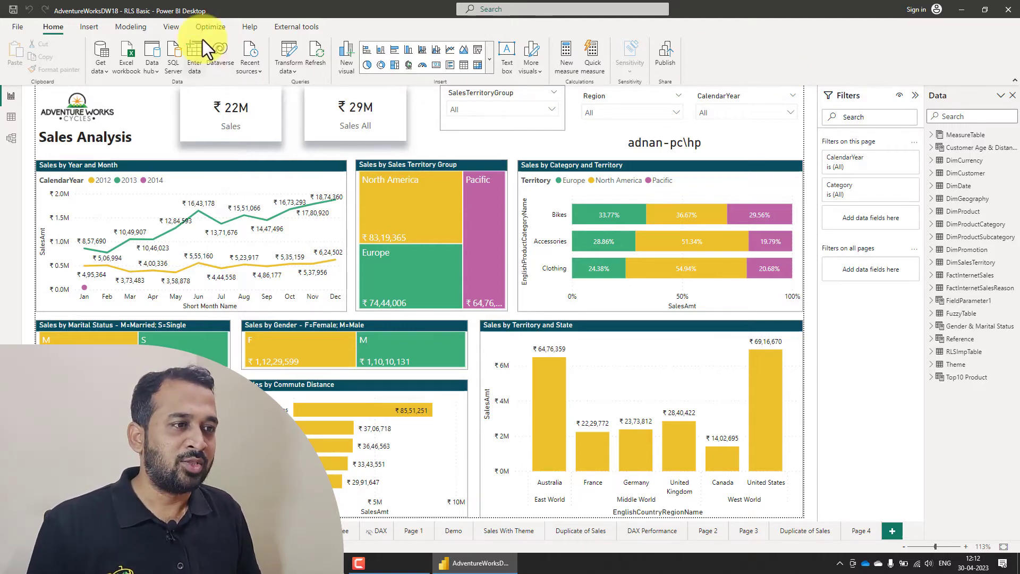
left_click(152, 30)
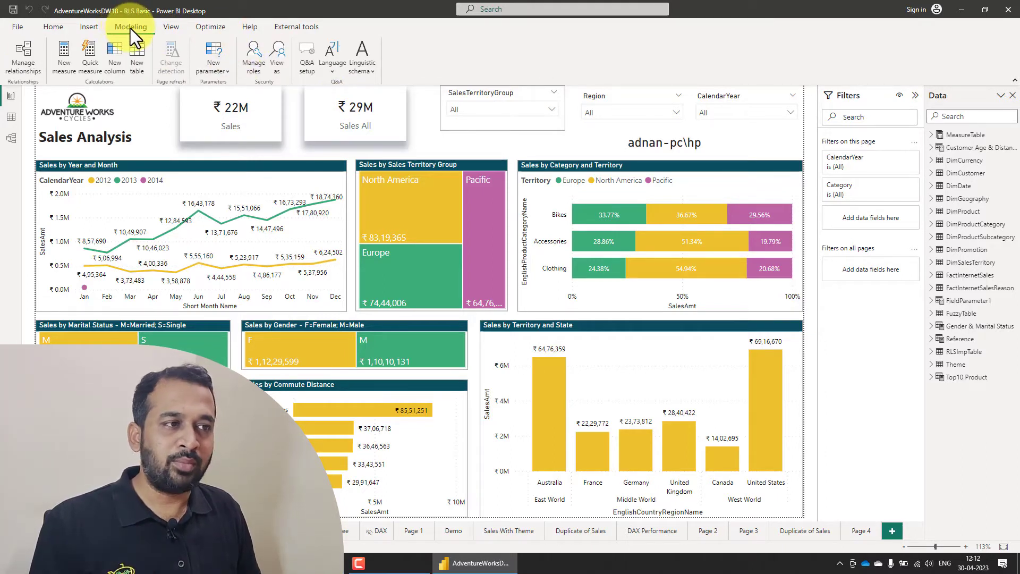
- Open Manage roles, try the DAX editor, then return to the default rule editor
left_click(256, 54)
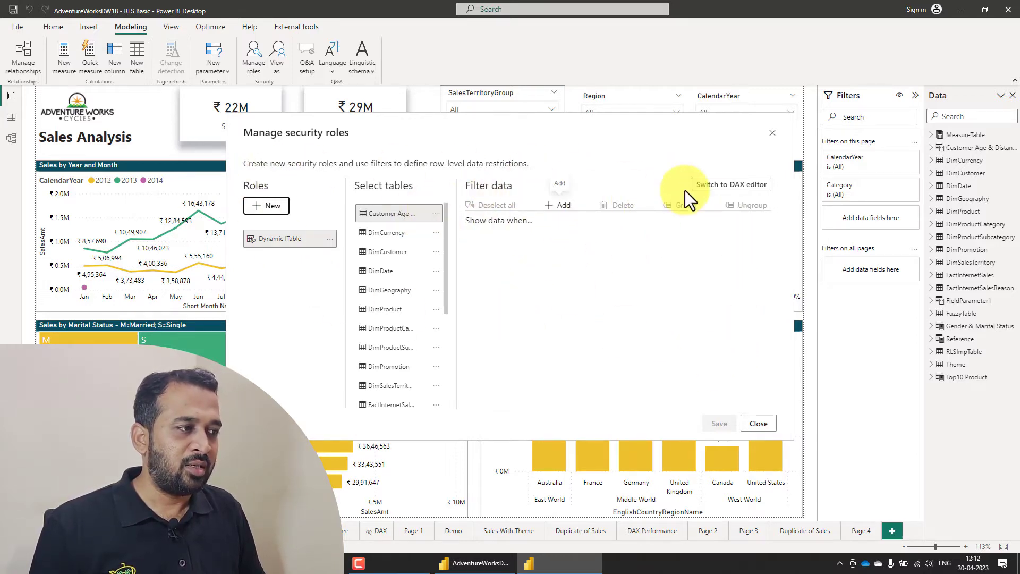
left_click(724, 186)
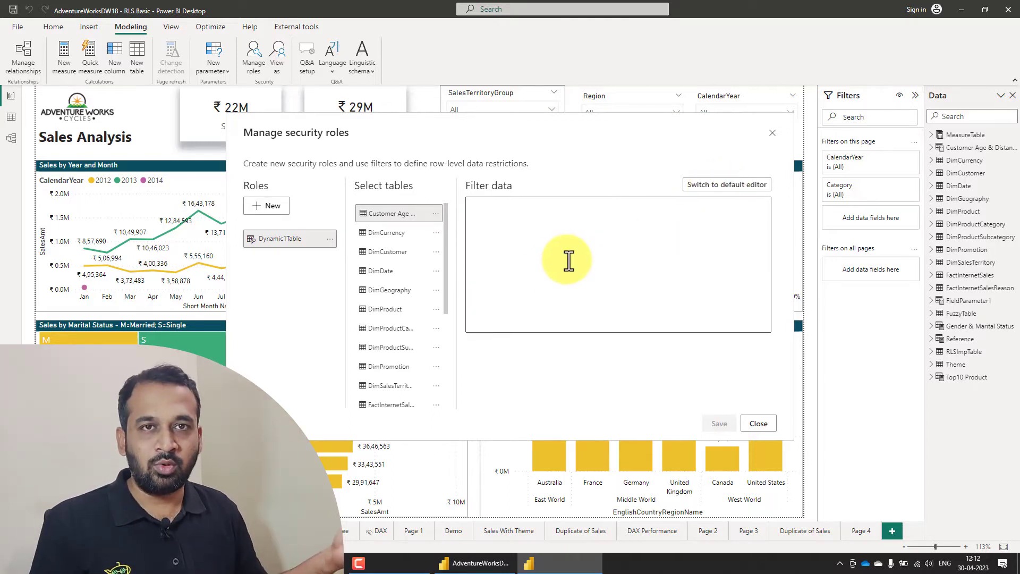
left_click(713, 187)
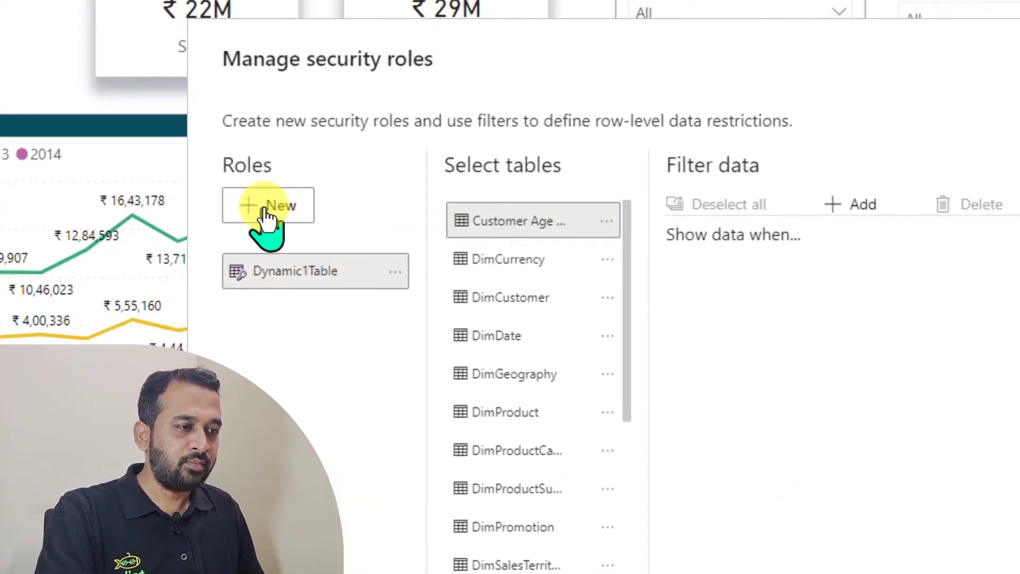
- Add a new role, rename it Static1Table, and pick DimGeography as its filtered table
left_click(267, 209)
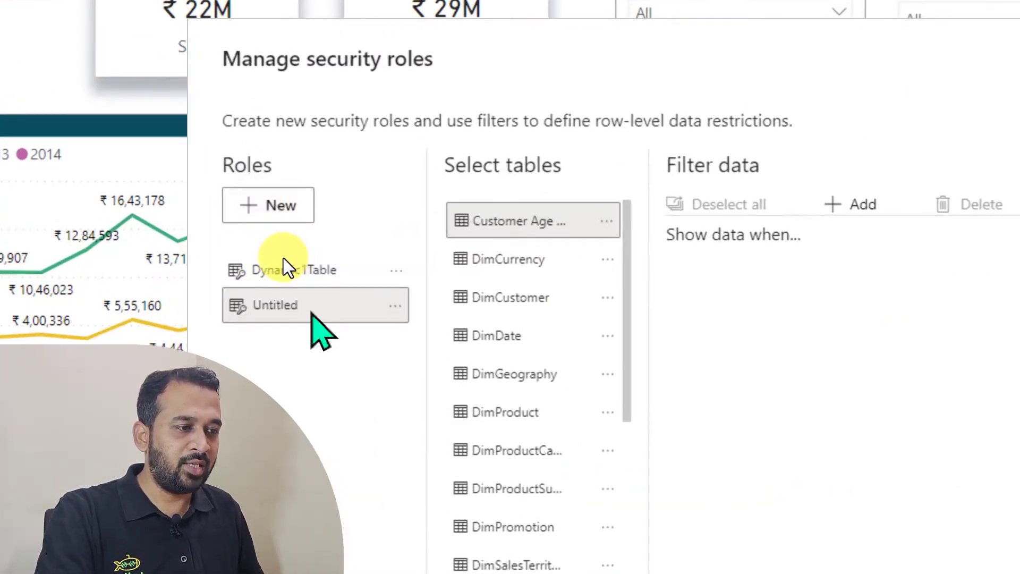
left_click(394, 305)
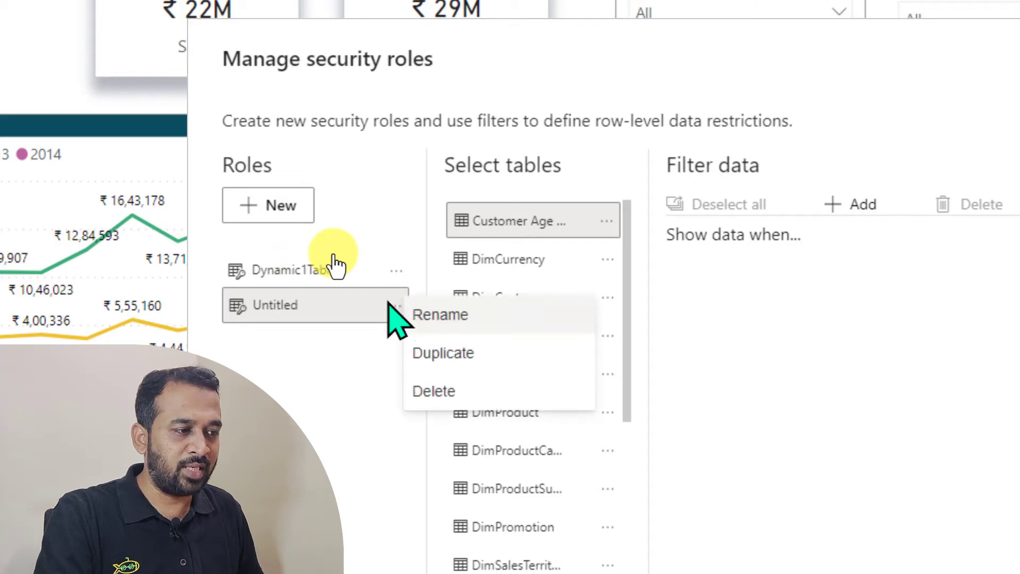
left_click(276, 261)
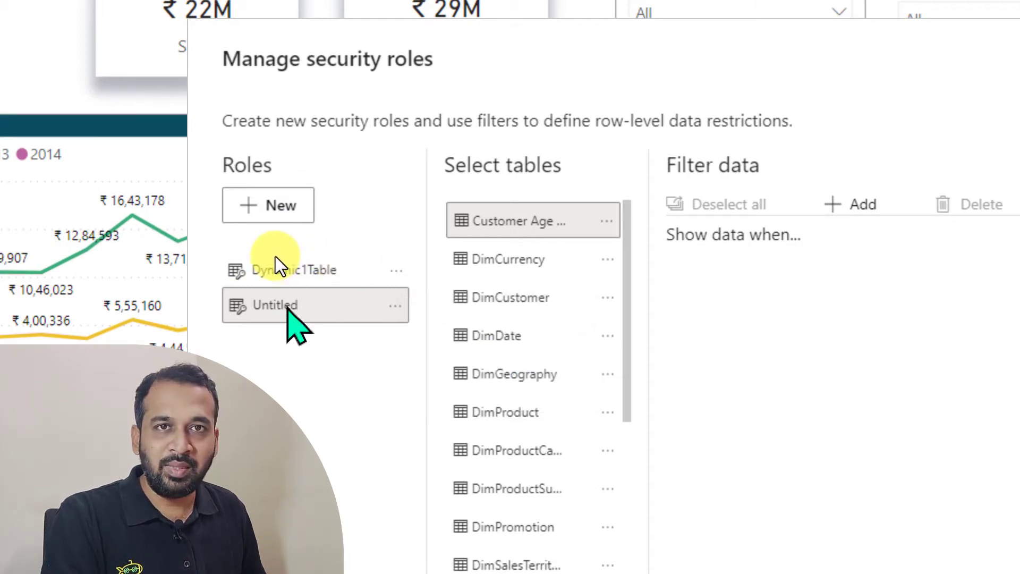
type("Stat")
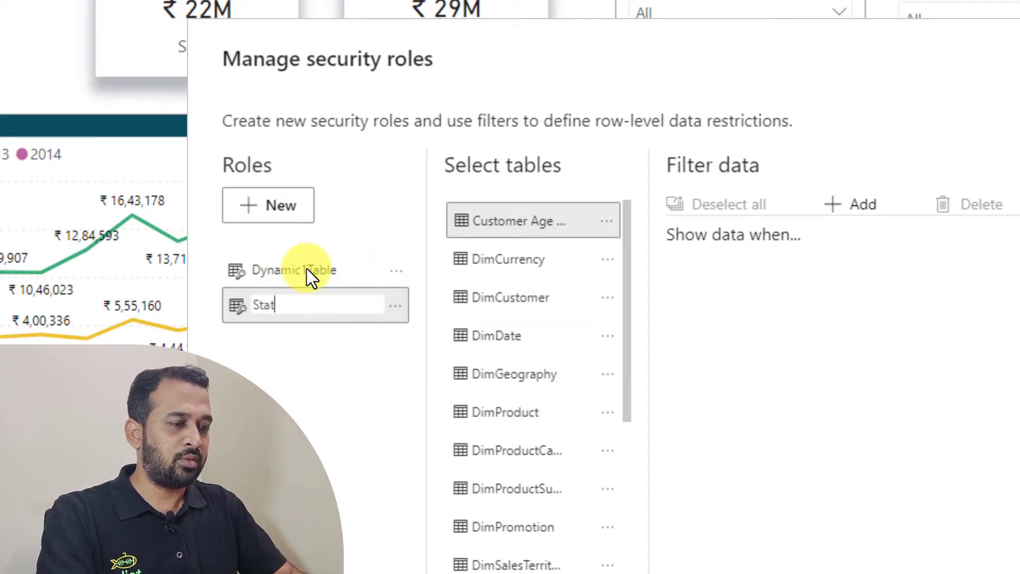
type("ic1Table")
key("Return")
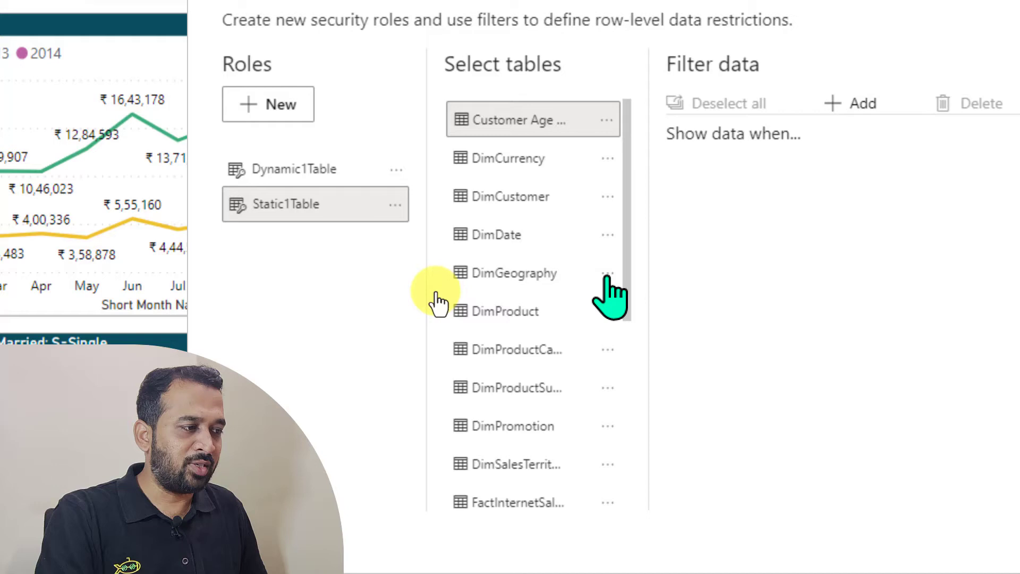
left_click(608, 317)
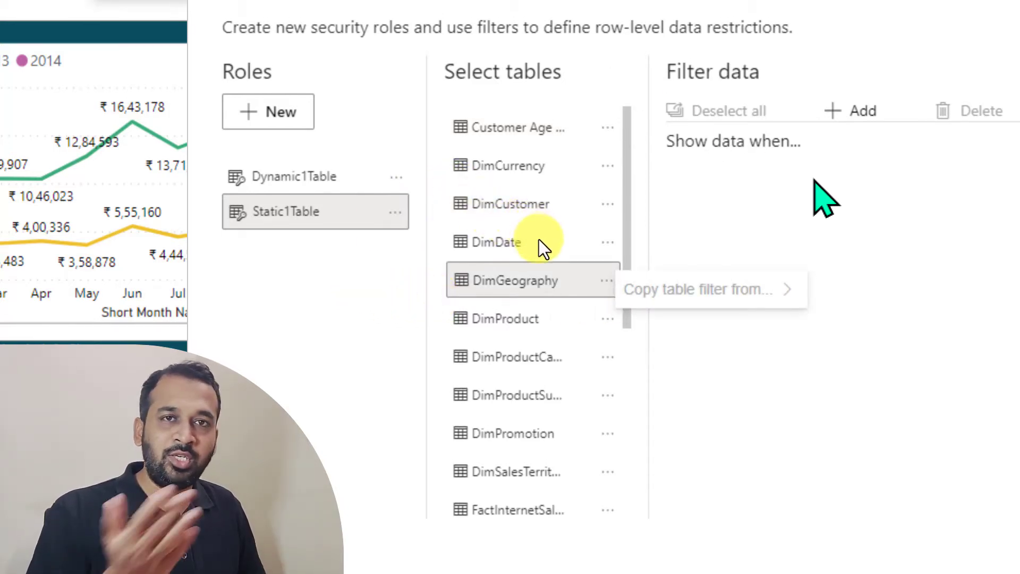
- Add a DimGeography rule, matching all, where EnglishCountryRegionName equals Germany
left_click(373, 289)
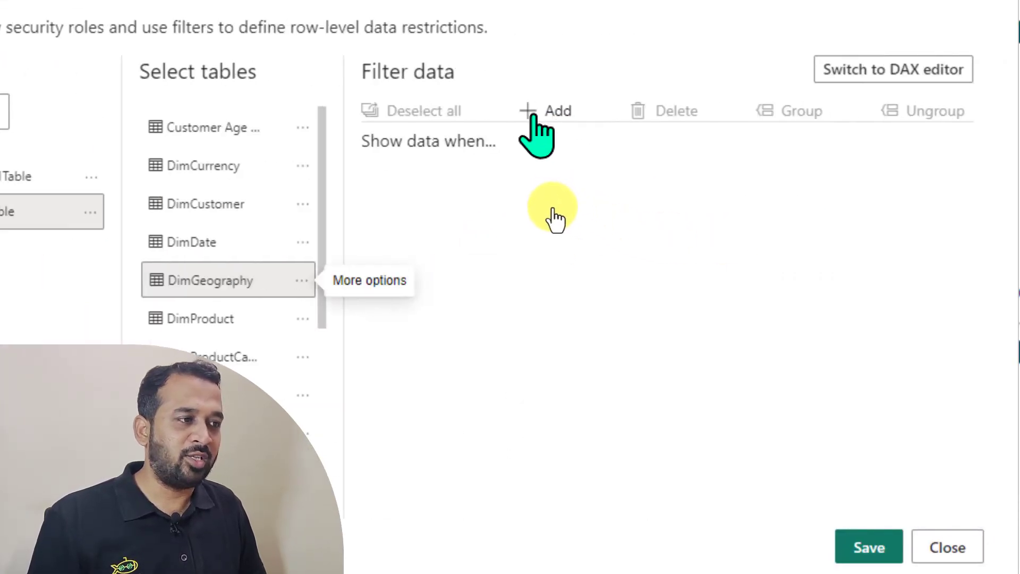
left_click(555, 111)
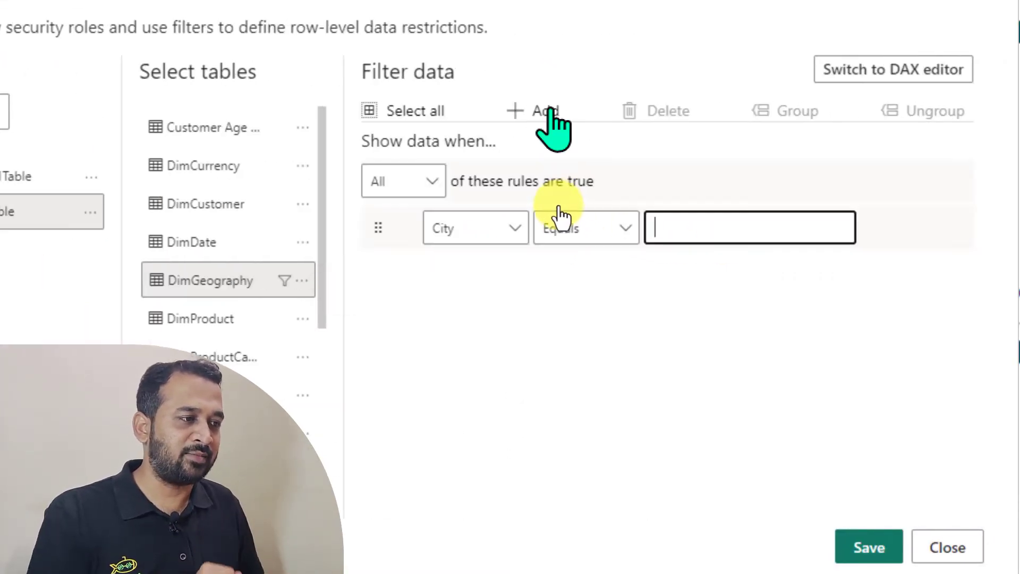
left_click(433, 180)
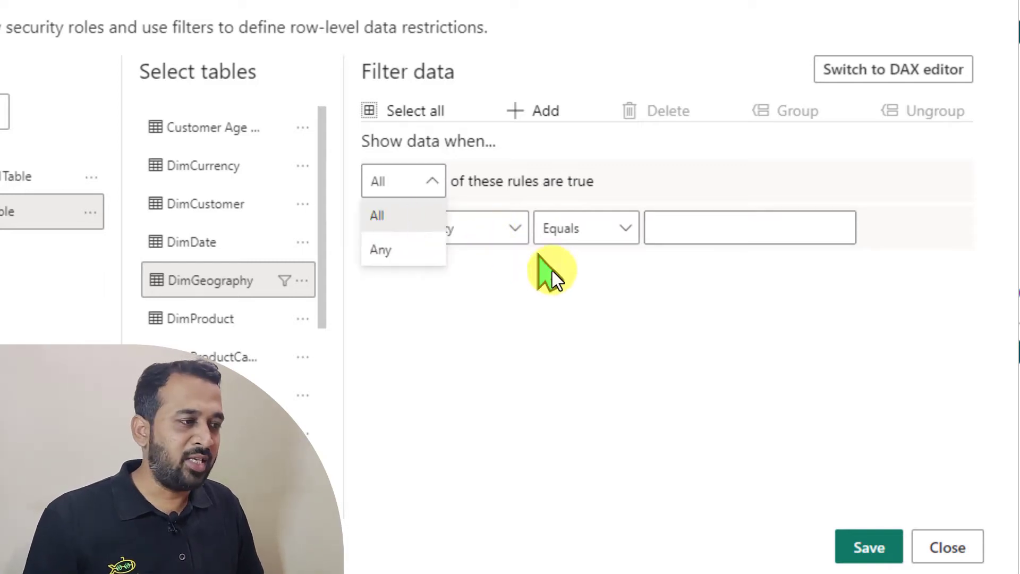
left_click(531, 297)
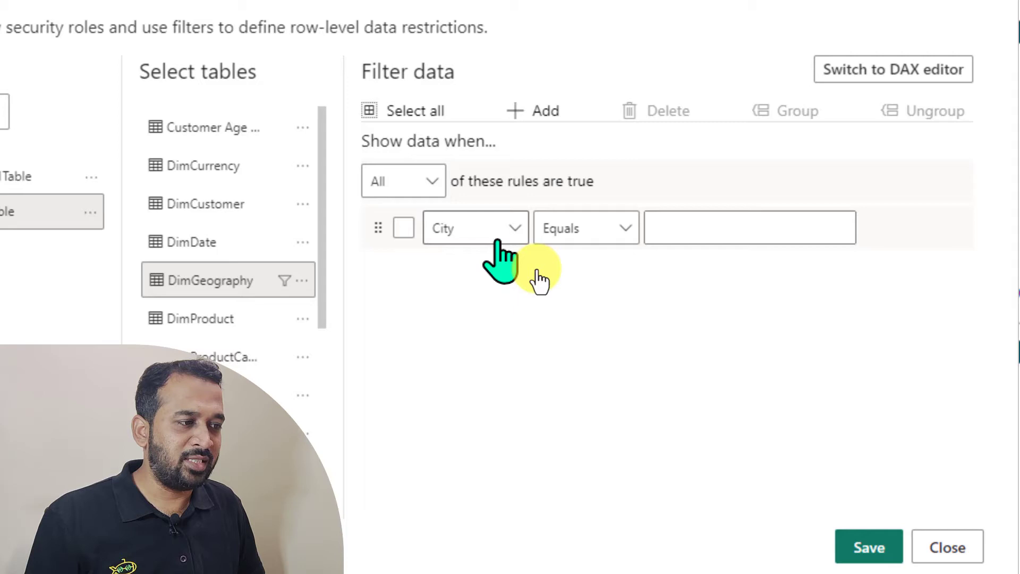
left_click(518, 229)
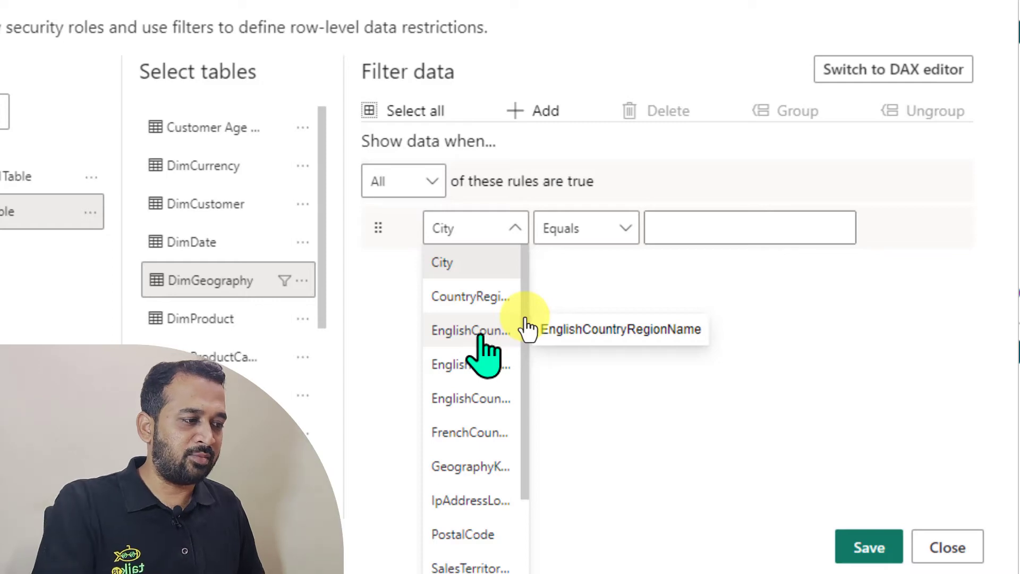
key("alt+Tab")
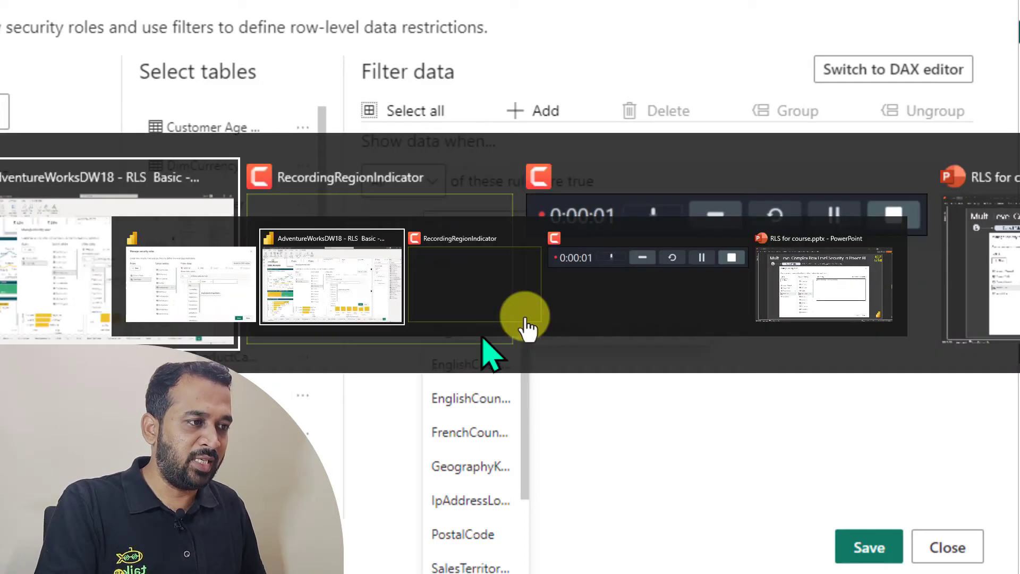
key("alt+Tab")
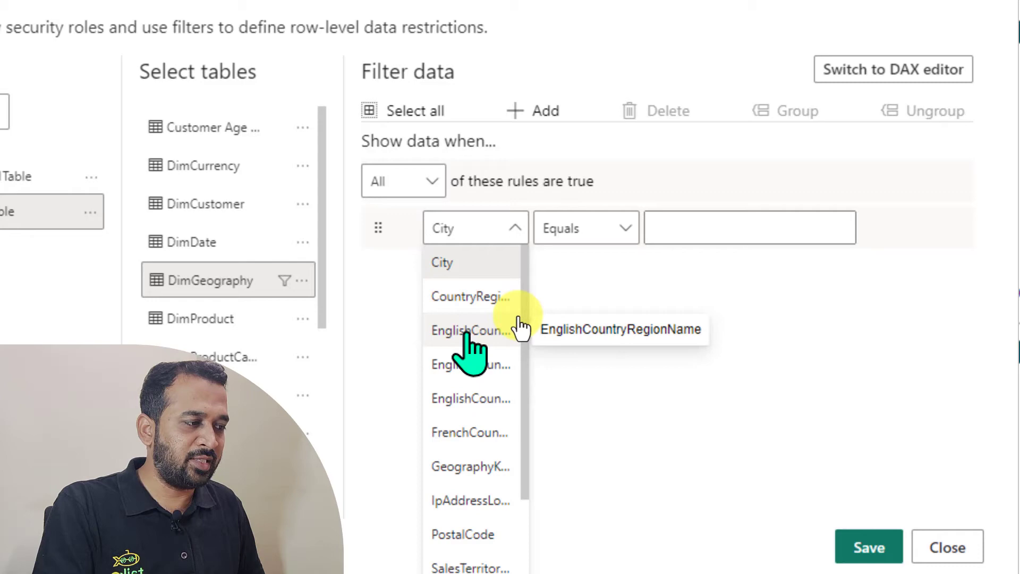
left_click(520, 325)
left_click(696, 229)
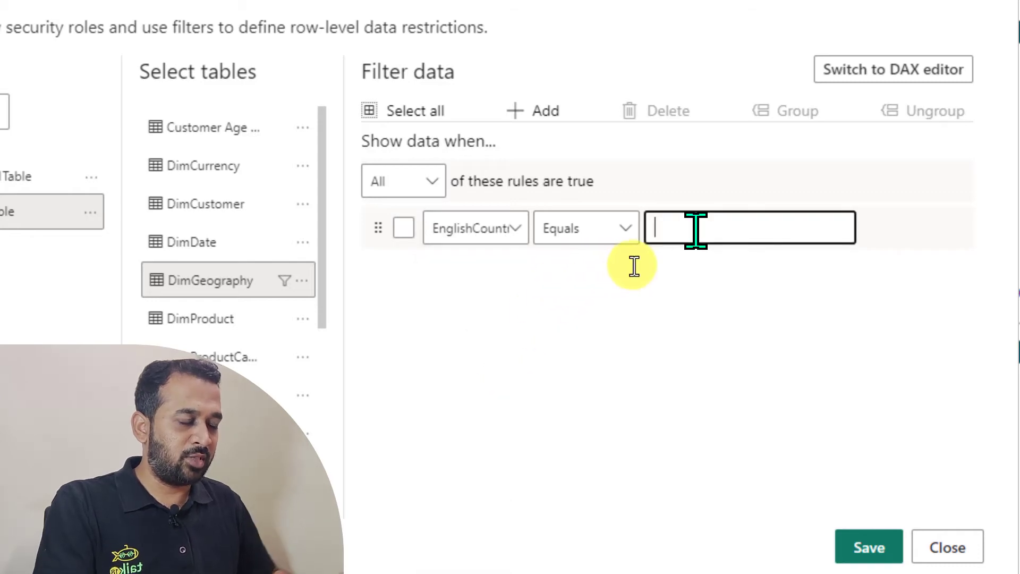
type("Germany")
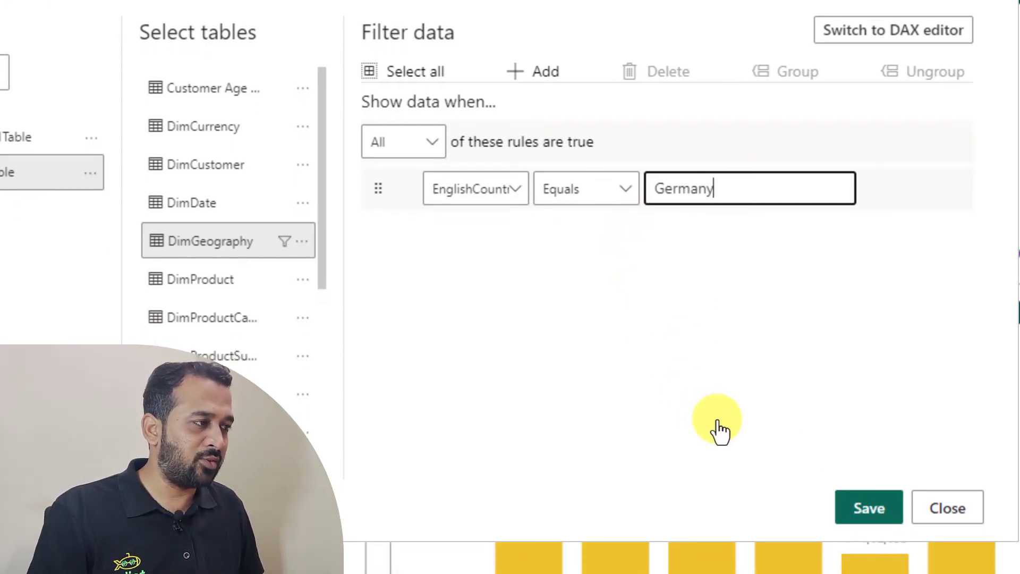
- Save the Germany rule, review it as [EnglishCountryRegionName] = "Germany" in DAX, and close the roles manager
left_click(869, 508)
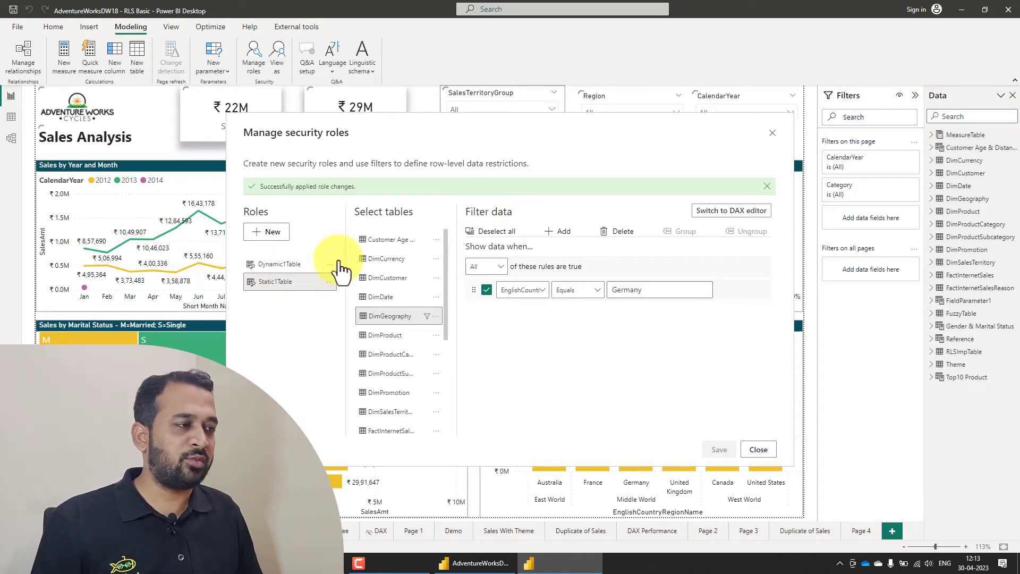
left_click(729, 213)
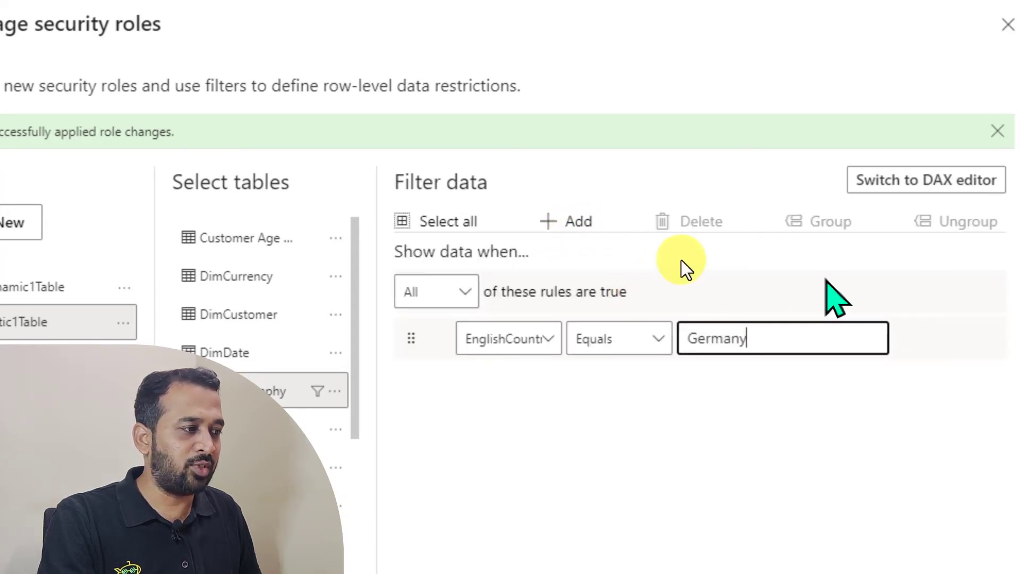
left_click(923, 185)
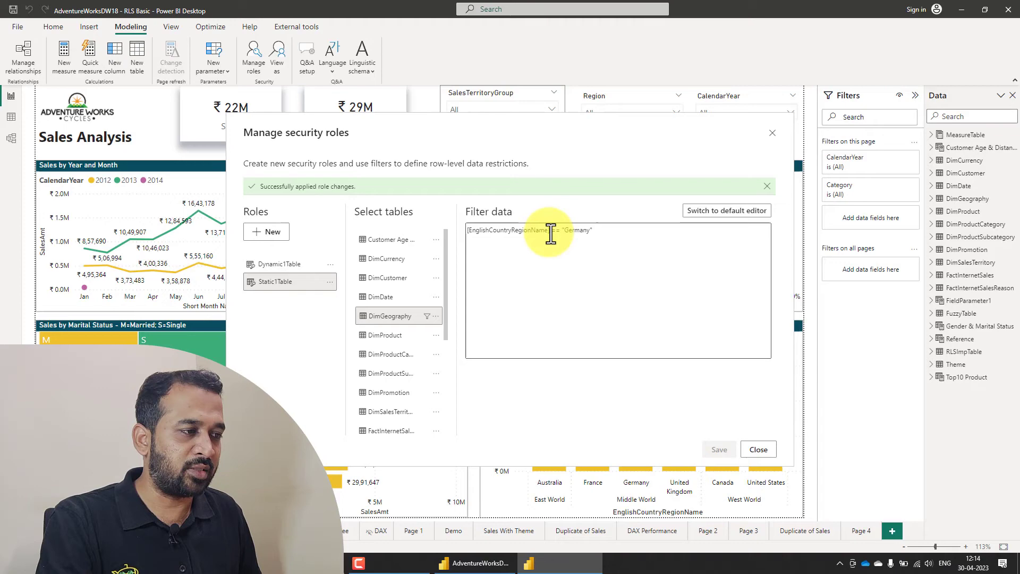
left_click(764, 452)
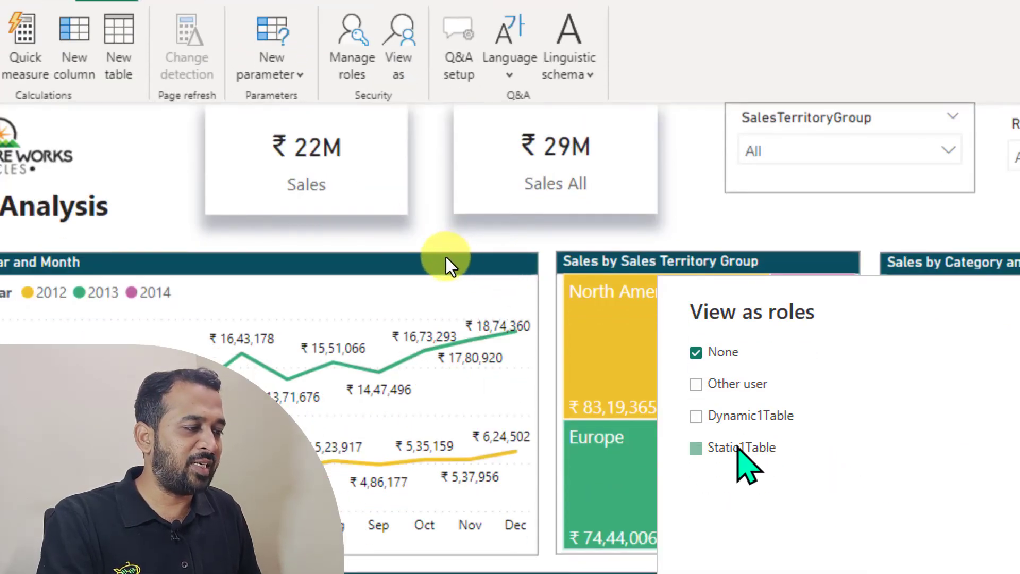
- View the report as the Static1Table role so it shows only Germany data
left_click(738, 447)
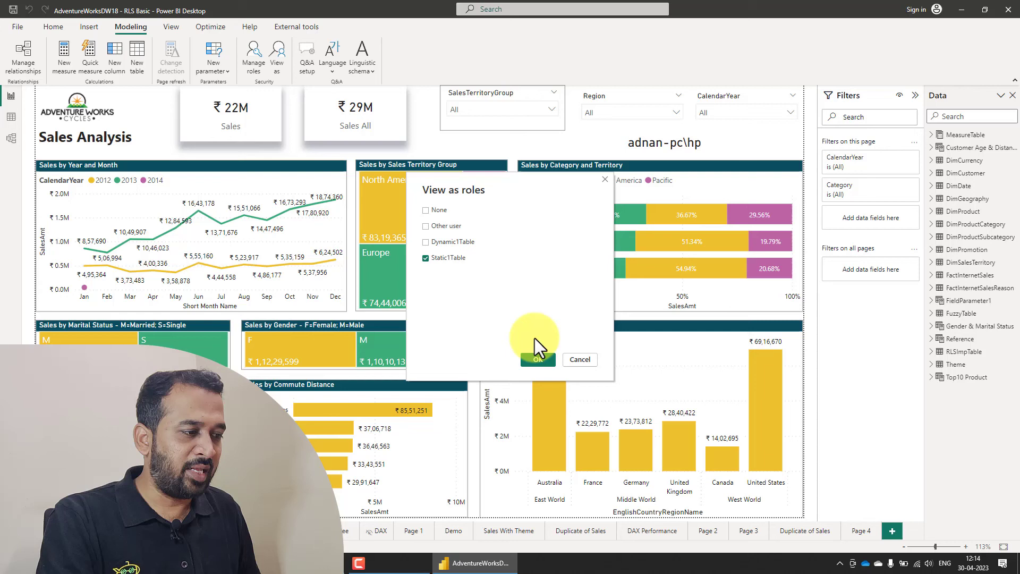
left_click(540, 357)
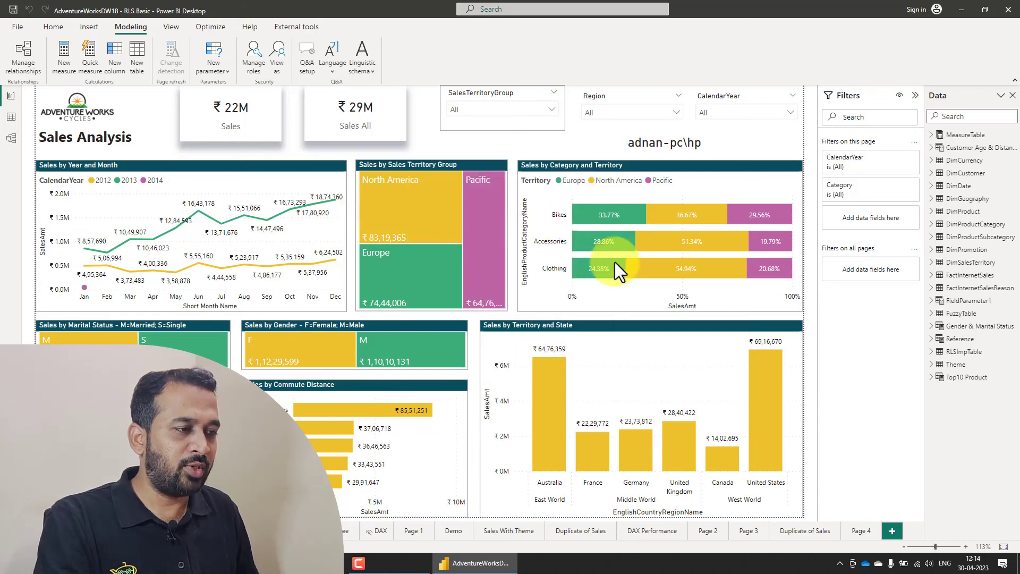